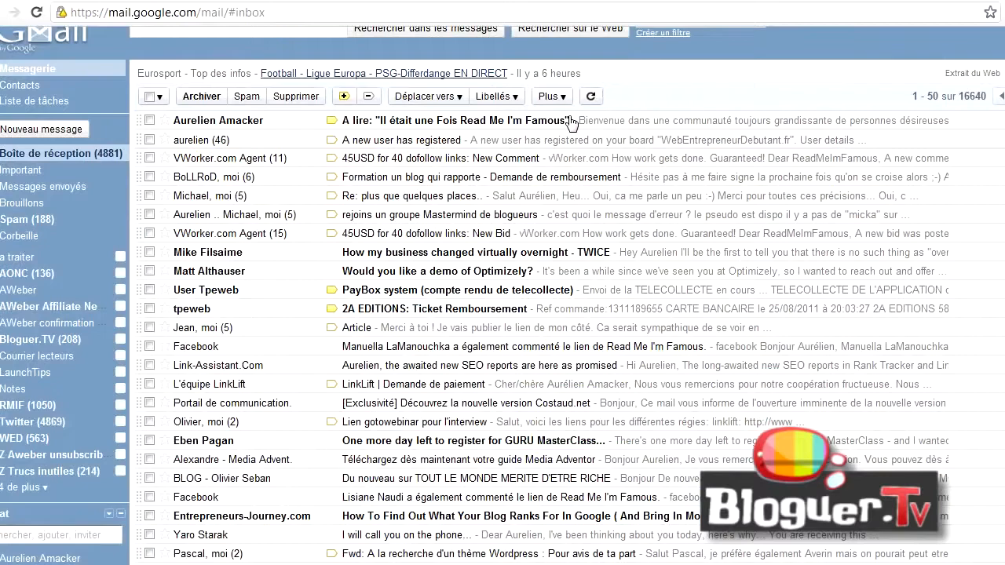
# Step: Open the e-mail "A lire: Il était une Fois Read Me I'm Famous", view its linked ebook PDF, and return to the message
pyautogui.click(571, 123)
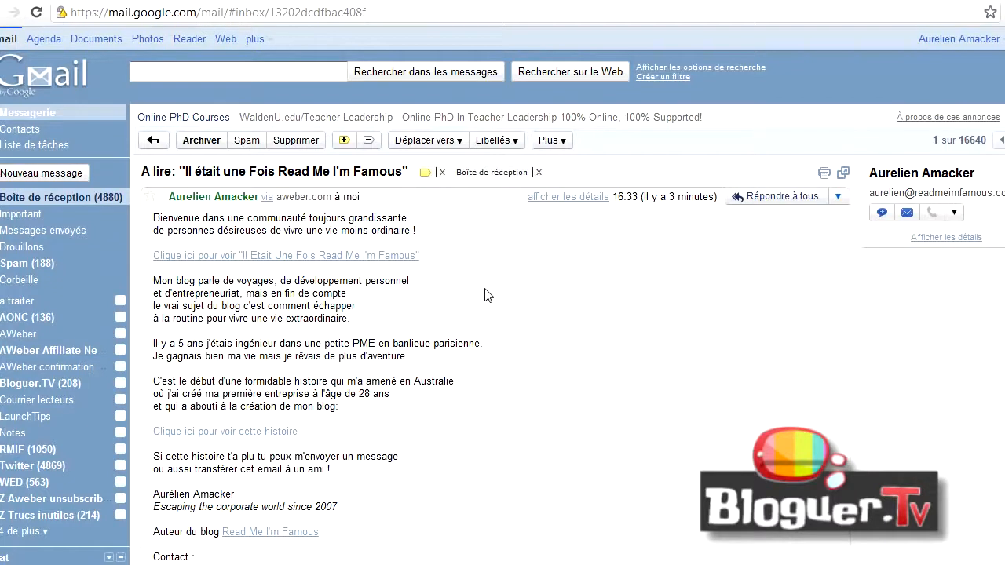
pyautogui.click(280, 260)
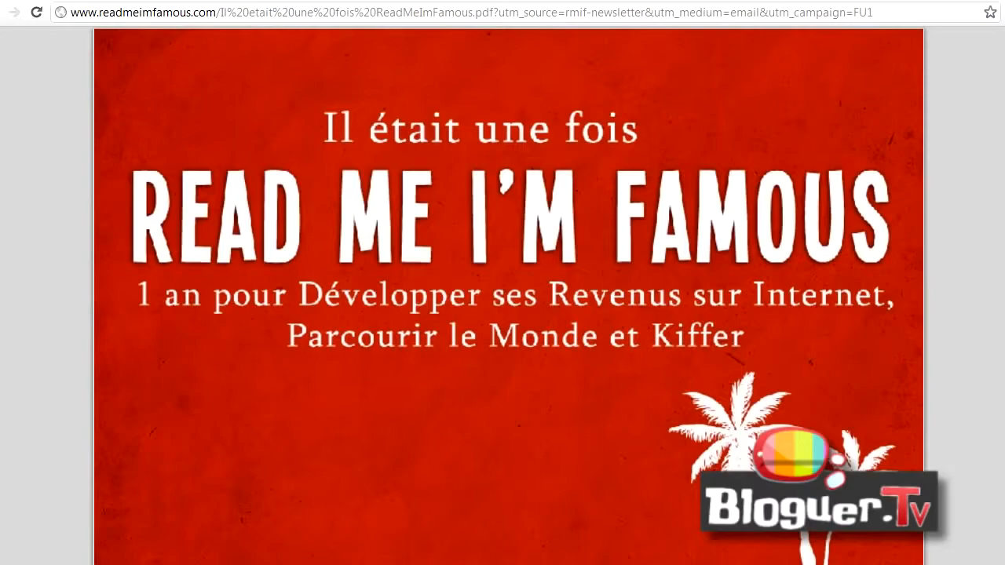
pyautogui.scroll(-6, 954, 39)
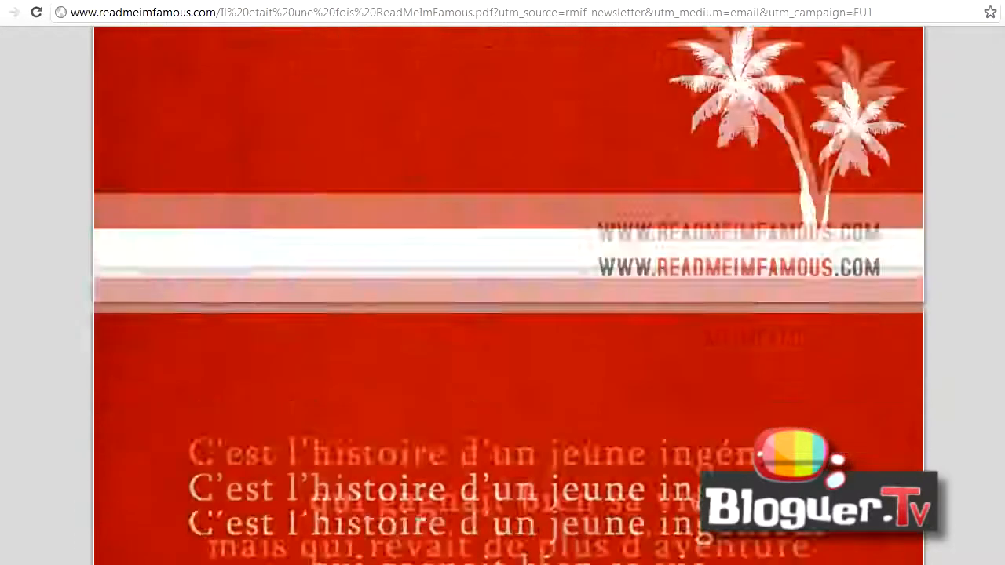
pyautogui.hotkey('ctrl', 'w')
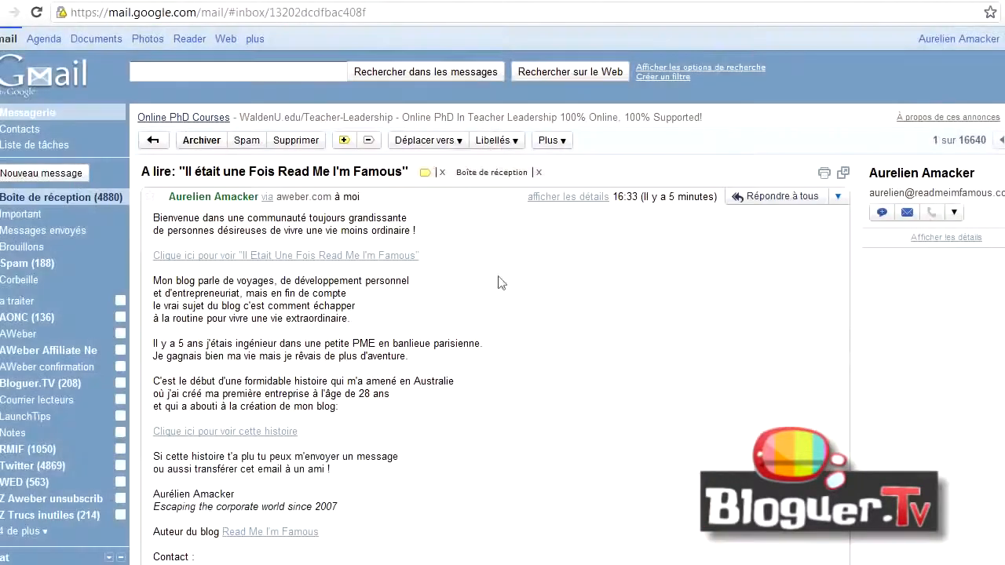
pyautogui.rightClick(369, 261)
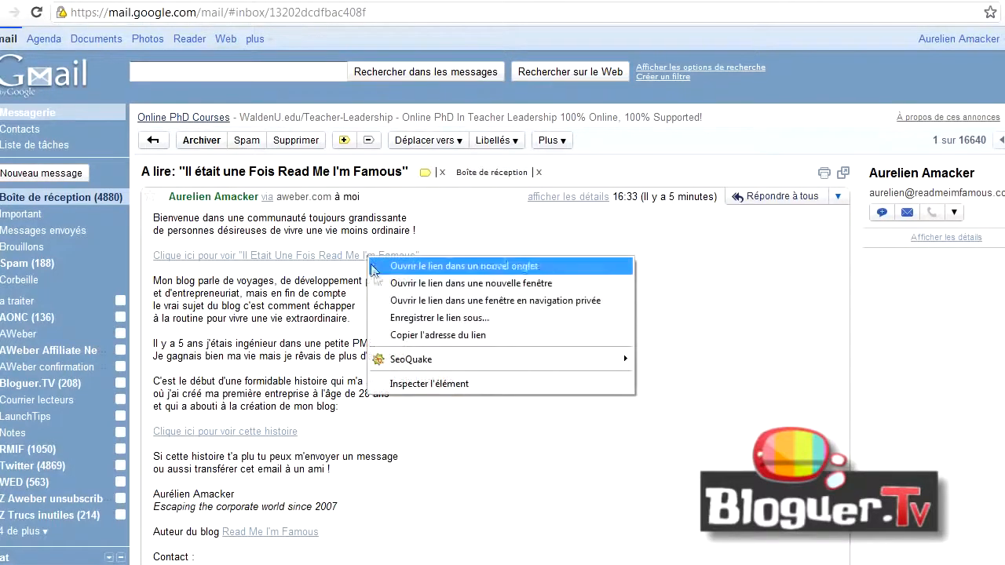
pyautogui.click(383, 319)
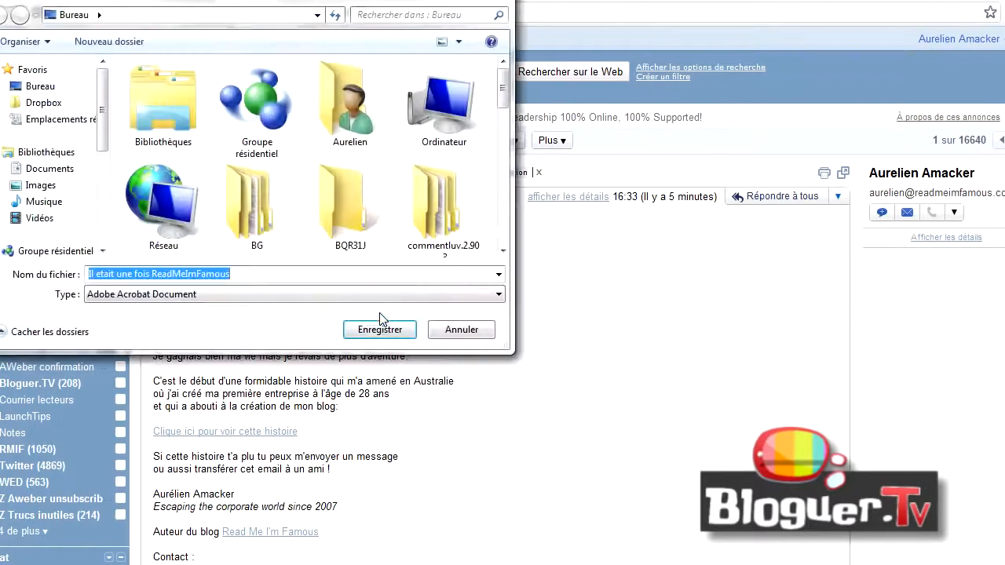
pyautogui.click(436, 329)
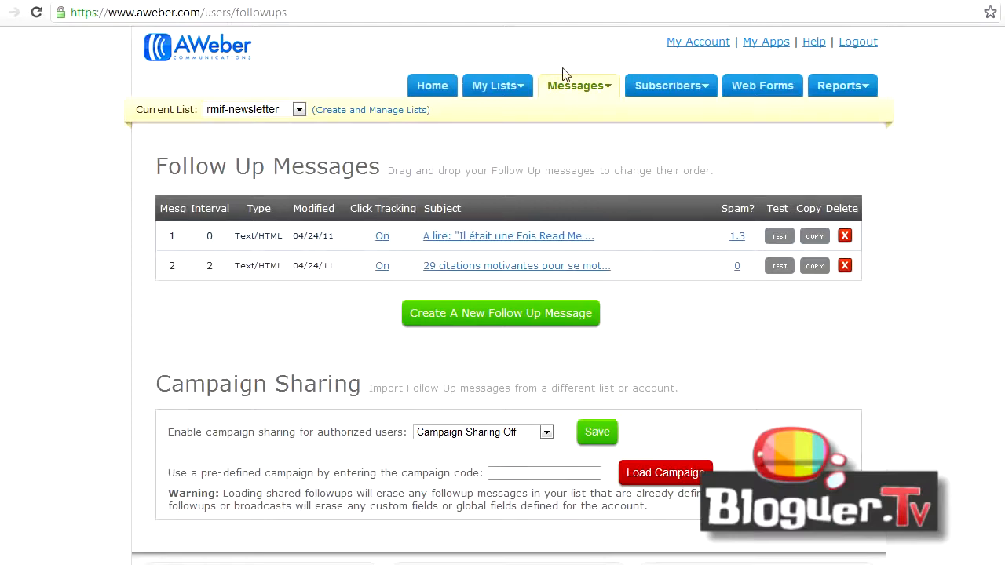
# Step: Review the web forms of the rmif-newsletter list in AWeber
pyautogui.click(757, 89)
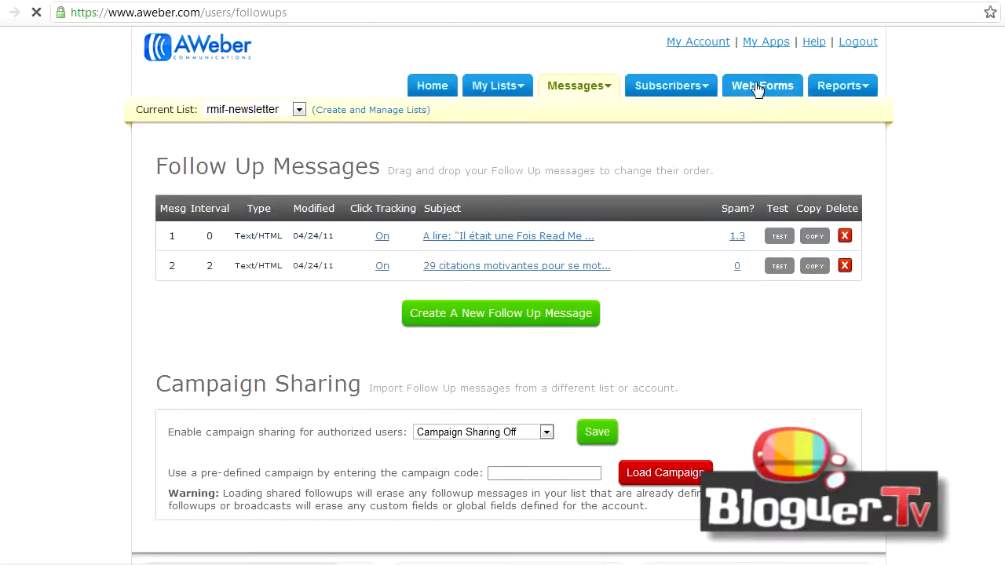
pyautogui.scroll(-3, 757, 89)
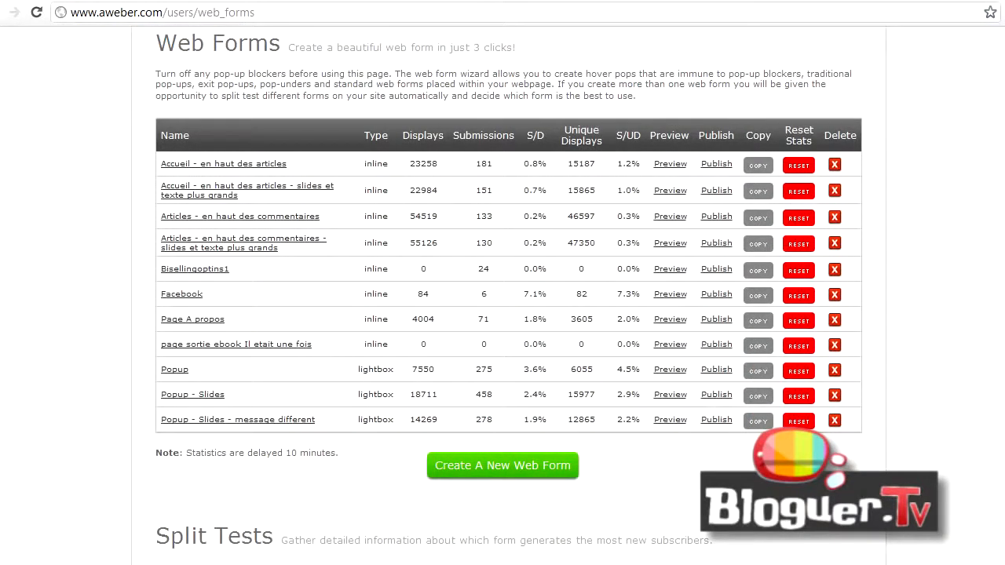
pyautogui.scroll(1, 508, 298)
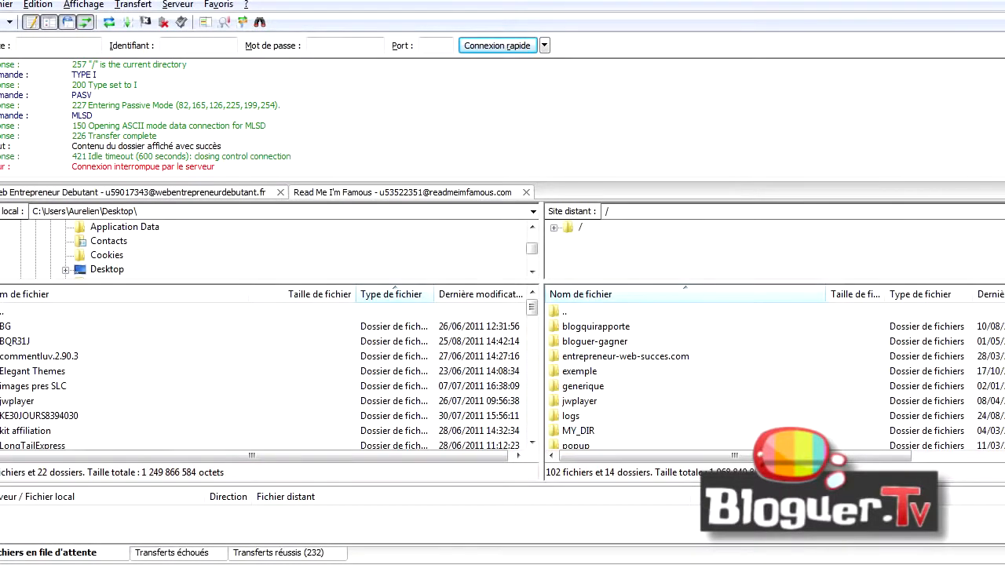
# Step: Switch to FileZilla and find the file "Il etait une fois ReadMeImFamous.pdf" in the remote root folder
pyautogui.scroll(-1, 774, 377)
pyautogui.scroll(-3, 773, 377)
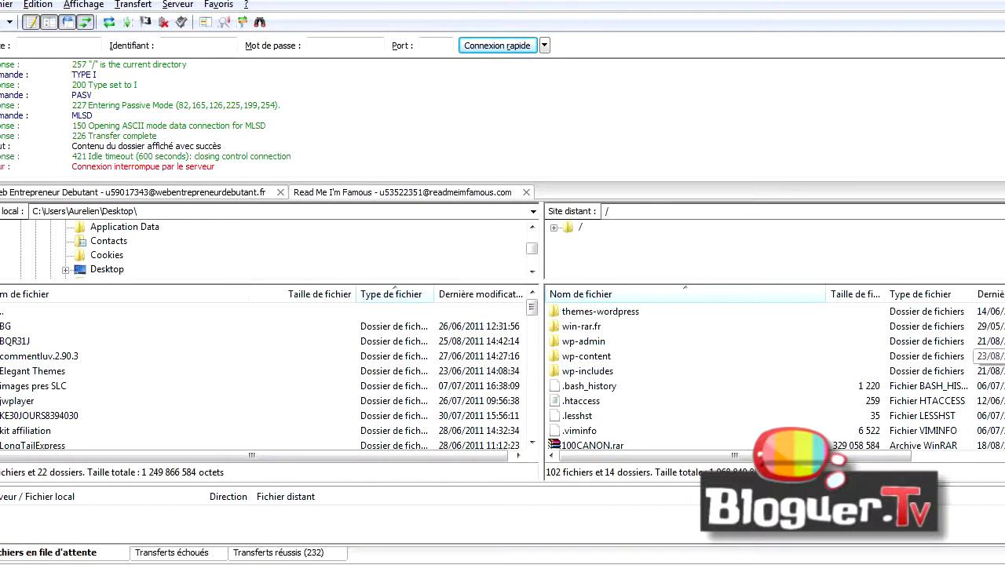
pyautogui.scroll(-2, 773, 380)
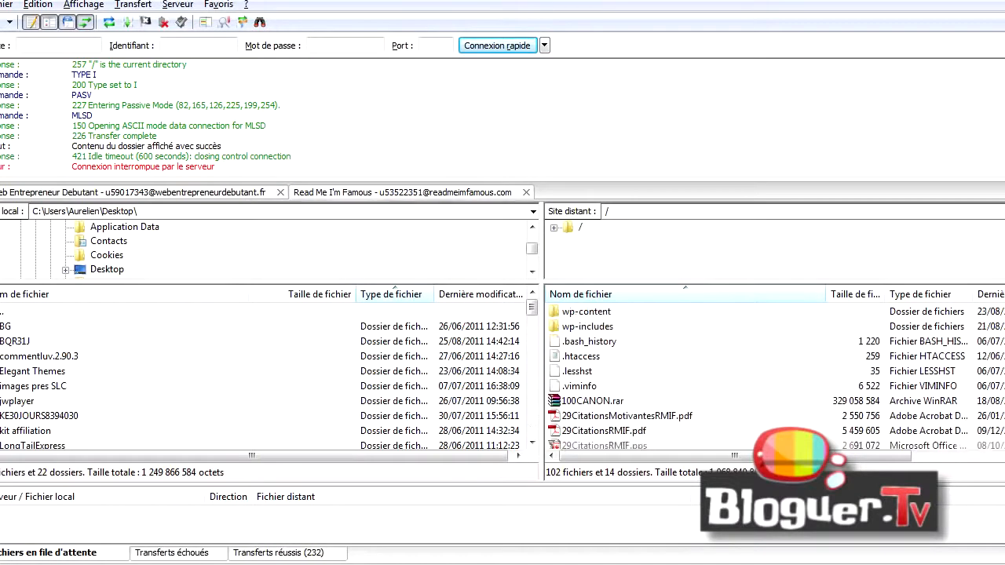
pyautogui.scroll(-5, 671, 348)
pyautogui.click(671, 341)
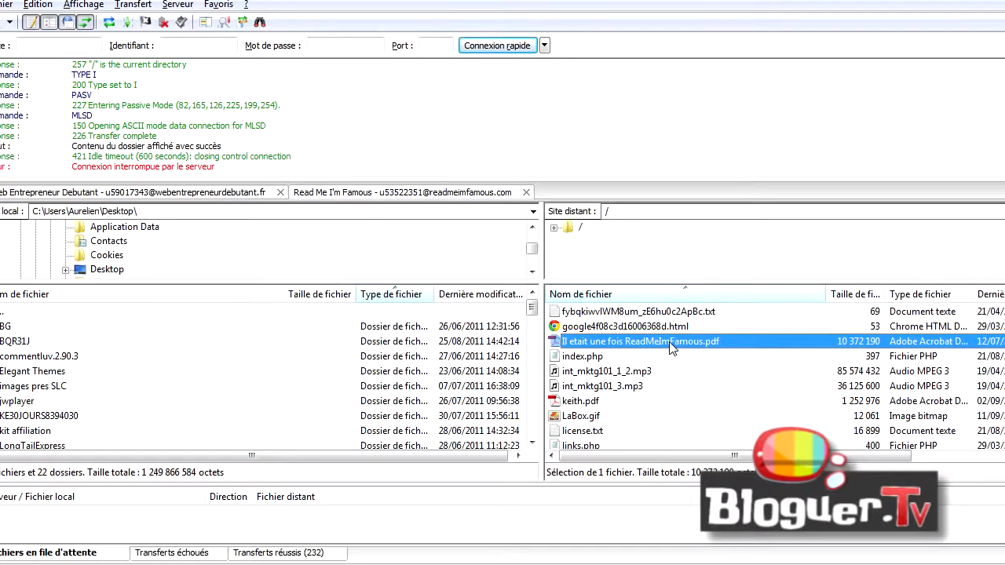
pyautogui.click(669, 342)
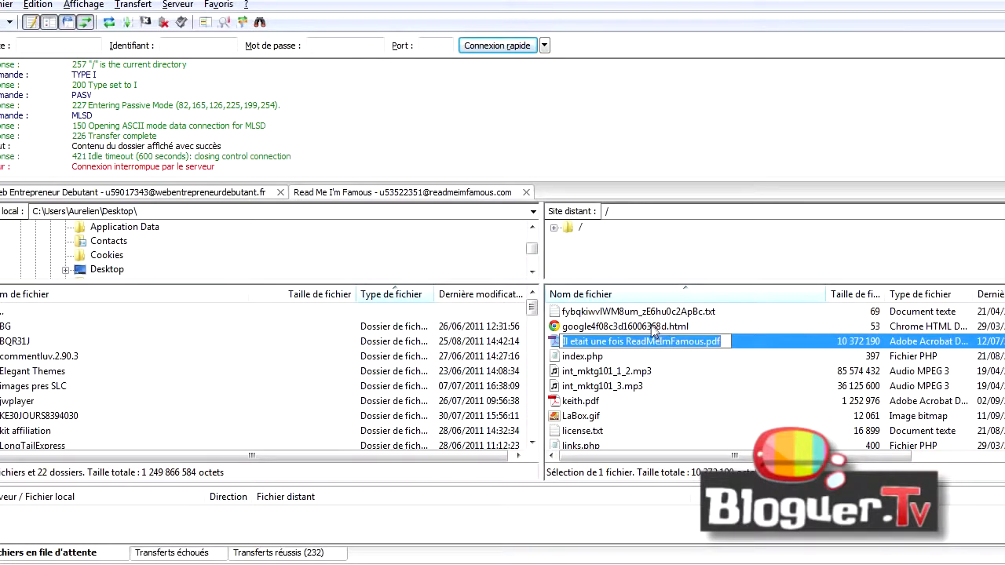
pyautogui.click(650, 328)
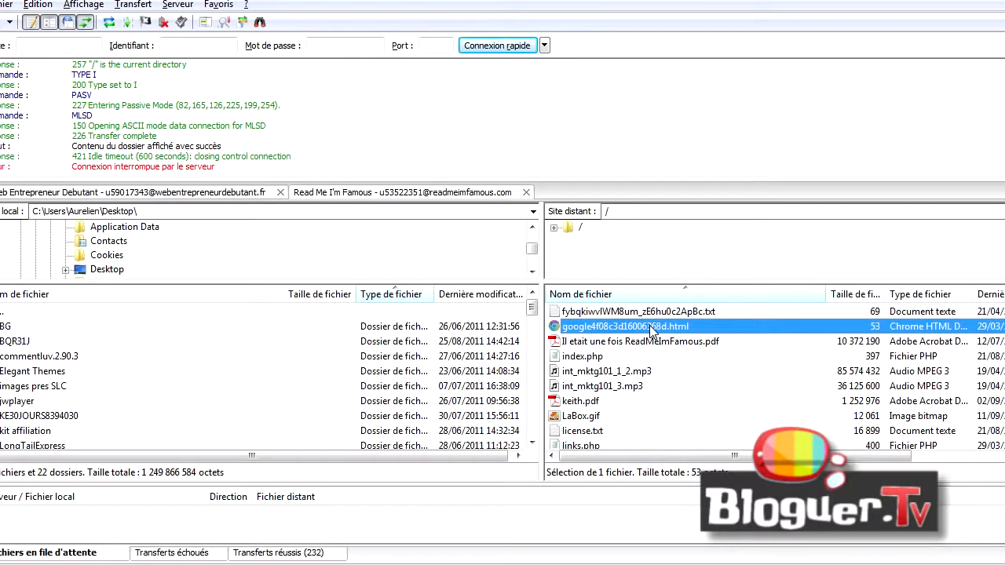
# Step: Return to AWeber and open follow-up message 1 of the rmif-newsletter list for editing
pyautogui.hotkey('alt', 'Tab')
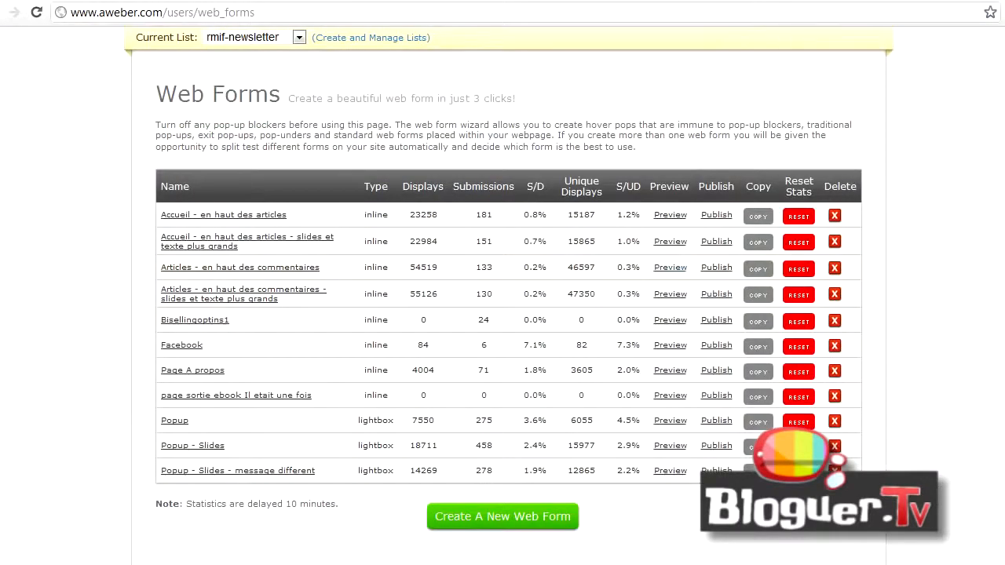
pyautogui.scroll(1, 819, 183)
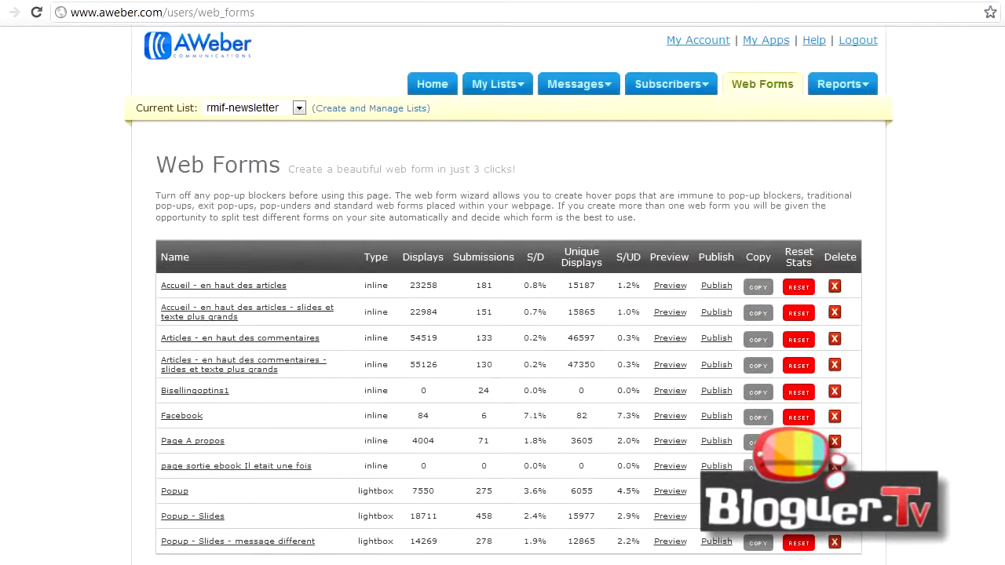
pyautogui.moveTo(576, 84)
pyautogui.click(578, 114)
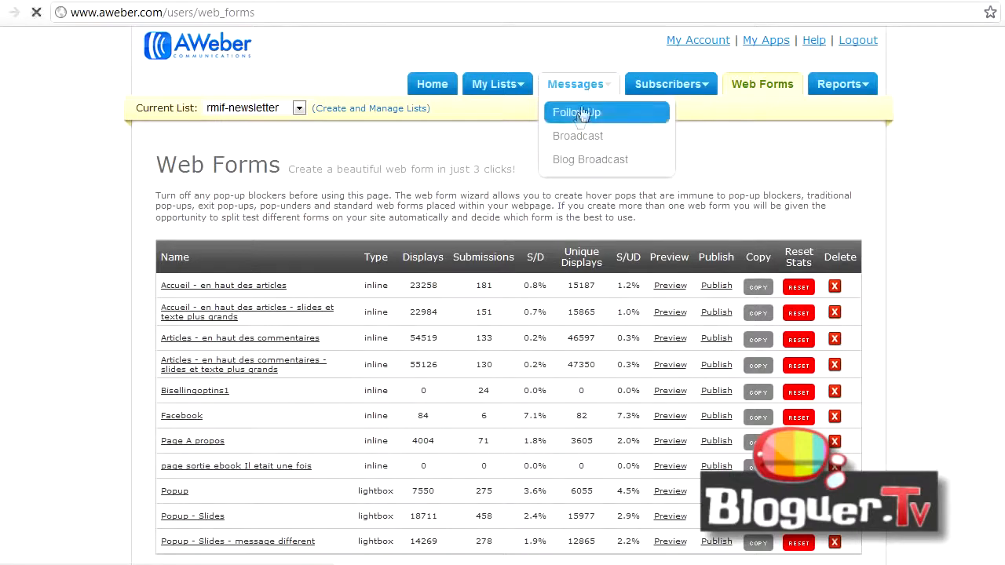
pyautogui.moveTo(658, 103)
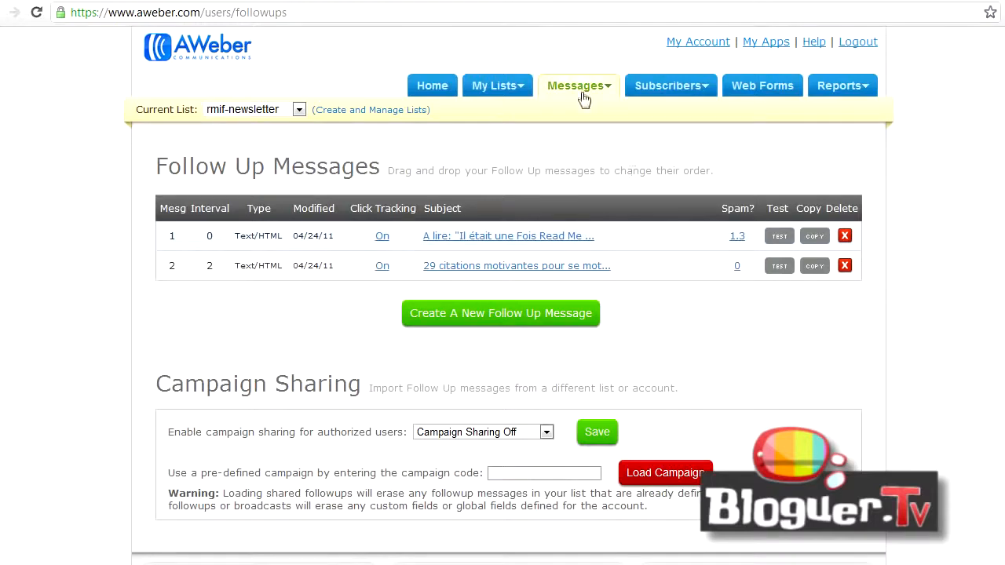
pyautogui.moveTo(583, 94)
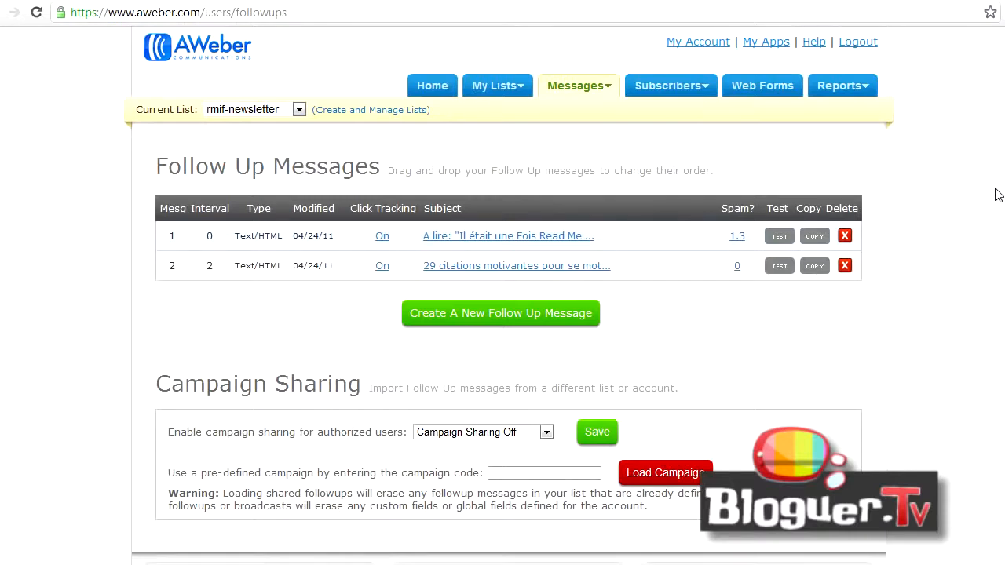
pyautogui.click(543, 240)
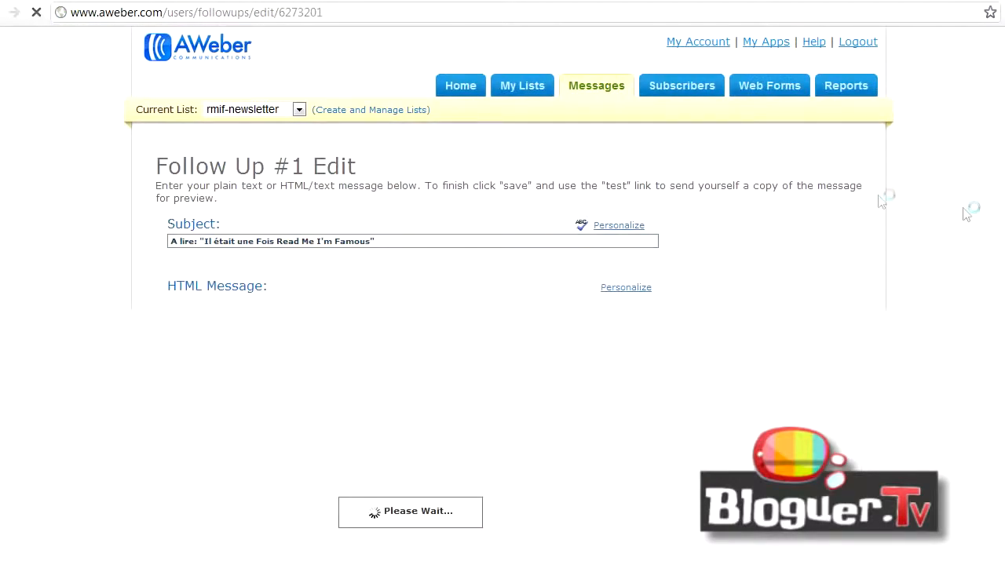
pyautogui.scroll(-3, 550, 269)
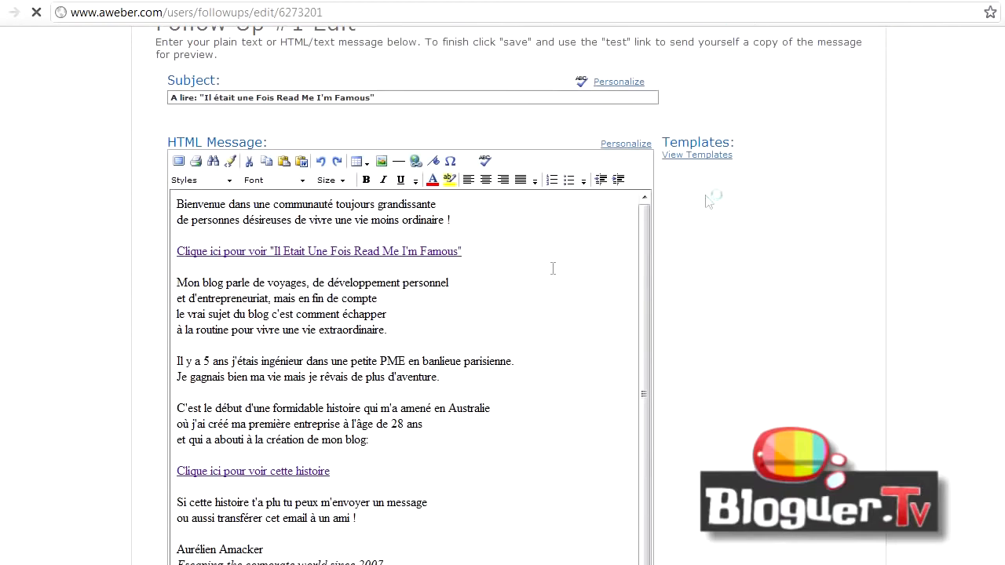
# Step: Inspect the hyperlink URL behind the line "Clique ici pour voir Il Etait Une Fois Read Me I'm Famous" in the HTML message
pyautogui.moveTo(484, 251); pyautogui.dragTo(175, 257)
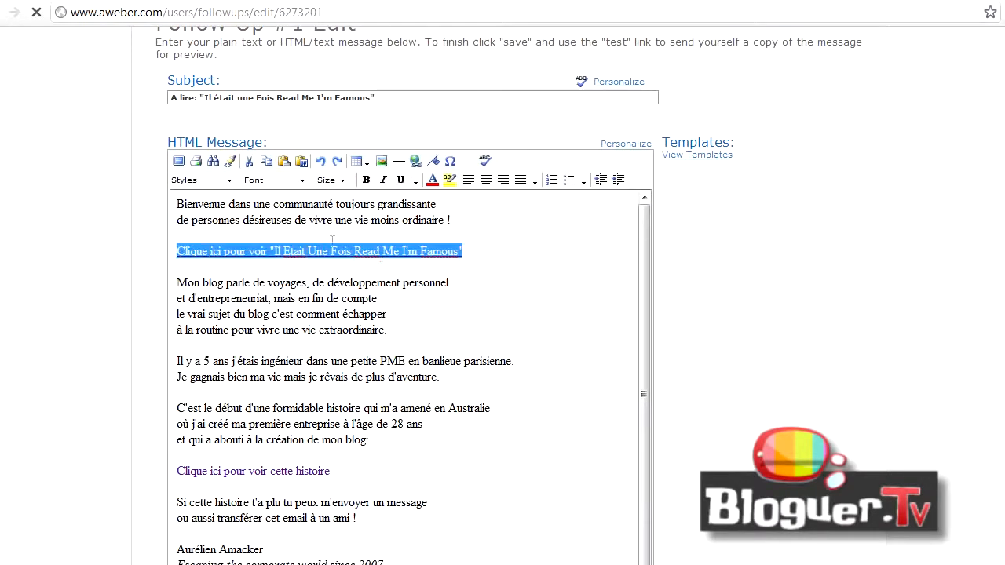
pyautogui.click(415, 162)
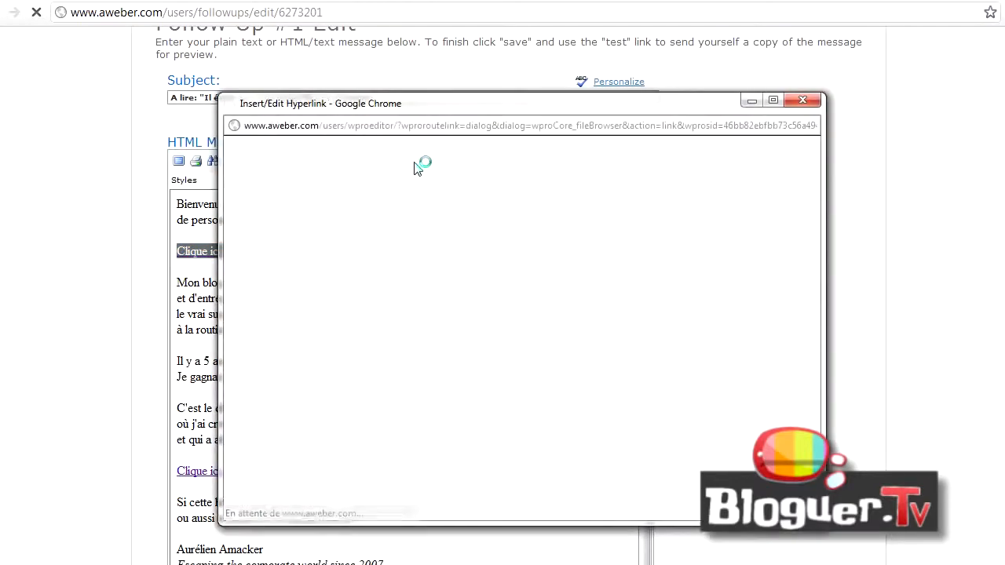
pyautogui.click(585, 482)
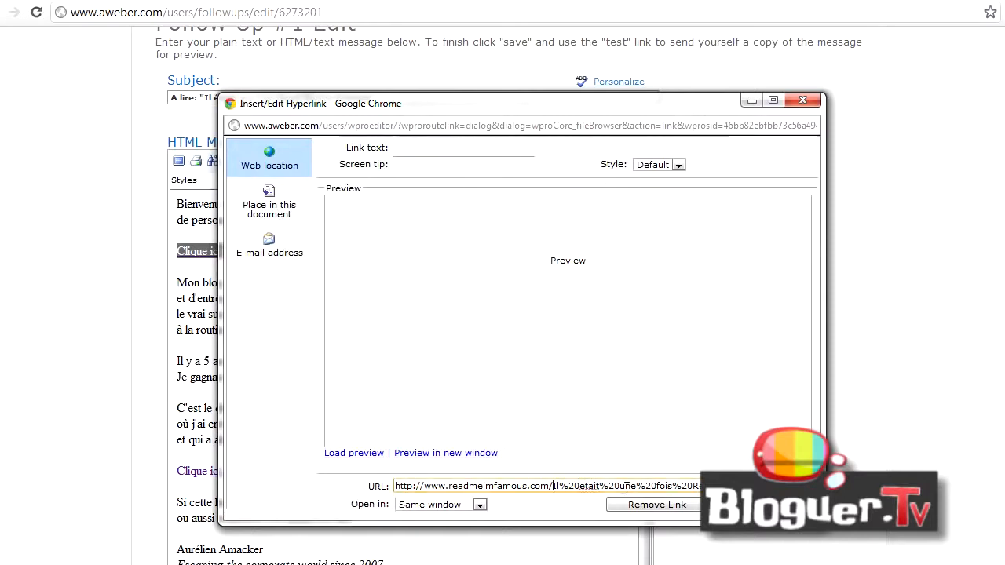
pyautogui.press('Right')
pyautogui.press('Right')
pyautogui.press('Right')
pyautogui.press('Right')
pyautogui.press('Right')
pyautogui.press('Right')
pyautogui.press('Right')
pyautogui.press('Right')
pyautogui.press('Right')
pyautogui.press('Right')
pyautogui.press('Right')
pyautogui.press('Right')
pyautogui.press('Right')
pyautogui.press('Right')
pyautogui.press('Right')
pyautogui.press('Right')
pyautogui.press('Right')
pyautogui.press('Right')
pyautogui.press('Right')
pyautogui.press('Right')
pyautogui.press('Right')
pyautogui.press('Right')
pyautogui.press('Right')
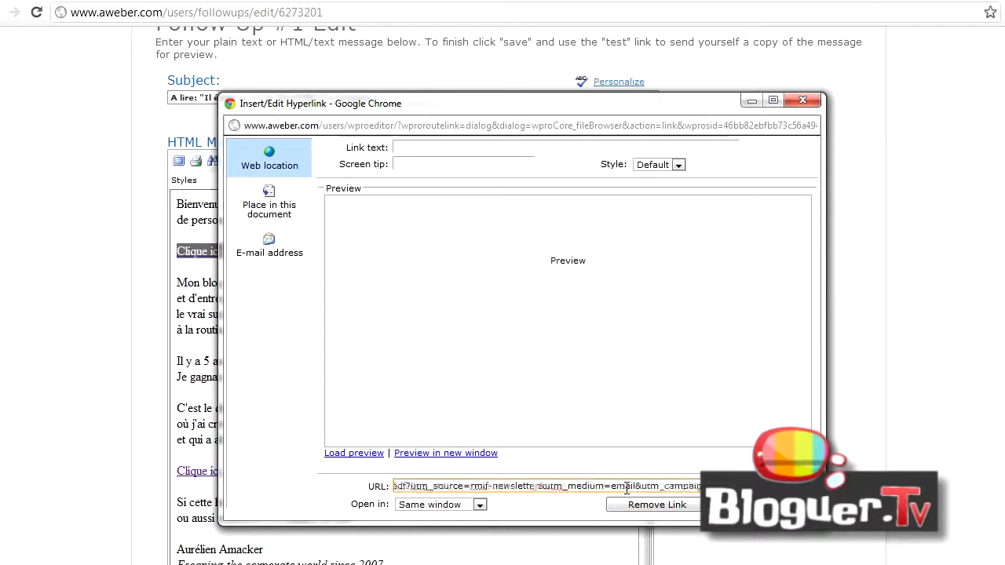
pyautogui.press('Left')
pyautogui.press('Left')
pyautogui.press('Left')
pyautogui.press('Left')
pyautogui.press('Left')
pyautogui.press('Left')
pyautogui.press('Left')
pyautogui.press('Left')
pyautogui.press('Left')
pyautogui.press('Left')
pyautogui.press('Left')
pyautogui.press('Left')
pyautogui.press('Left')
pyautogui.press('Left')
pyautogui.press('Left')
pyautogui.press('Left')
pyautogui.press('Left')
pyautogui.press('Left')
pyautogui.press('Left')
pyautogui.press('Left')
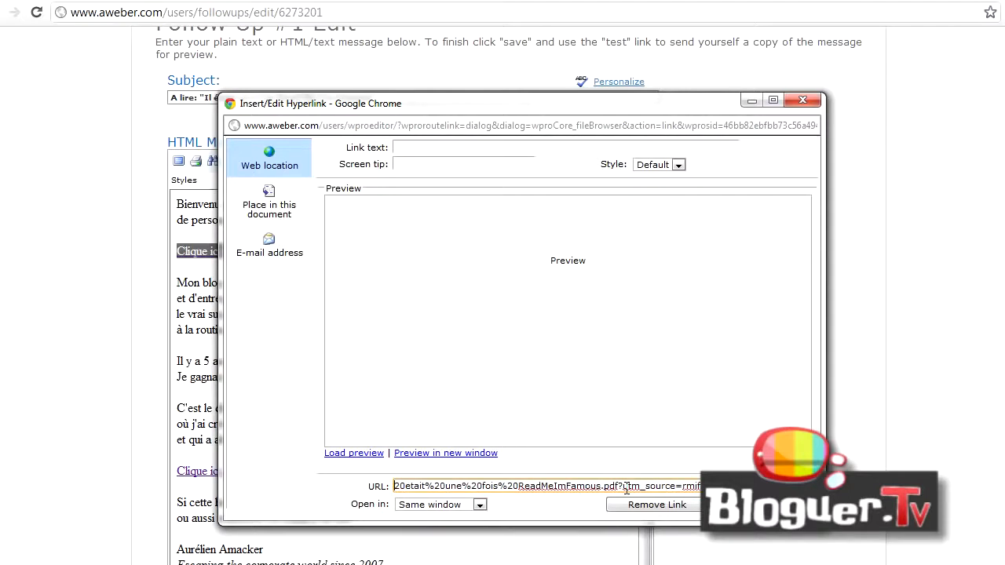
pyautogui.press('Right')
pyautogui.press('Right')
pyautogui.press('Right')
pyautogui.press('Right')
pyautogui.press('Right')
pyautogui.press('Right')
pyautogui.press('Right')
pyautogui.press('Right')
pyautogui.press('Right')
pyautogui.press('Right')
pyautogui.press('Right')
pyautogui.press('Right')
pyautogui.press('Right')
pyautogui.press('Right')
pyautogui.press('Right')
pyautogui.press('Right')
pyautogui.press('Right')
pyautogui.press('Right')
pyautogui.press('Right')
pyautogui.press('Right')
pyautogui.press('Left')
pyautogui.press('Left')
pyautogui.press('Left')
pyautogui.press('Left')
pyautogui.press('Left')
pyautogui.press('Left')
pyautogui.press('Left')
pyautogui.press('Left')
pyautogui.press('Left')
pyautogui.press('Left')
pyautogui.press('Left')
pyautogui.press('Left')
pyautogui.press('Left')
pyautogui.press('Left')
pyautogui.press('Left')
pyautogui.press('Left')
pyautogui.press('Left')
pyautogui.press('Left')
pyautogui.press('Left')
pyautogui.press('Left')
pyautogui.press('Right')
pyautogui.press('Right')
pyautogui.press('Right')
pyautogui.press('Return')
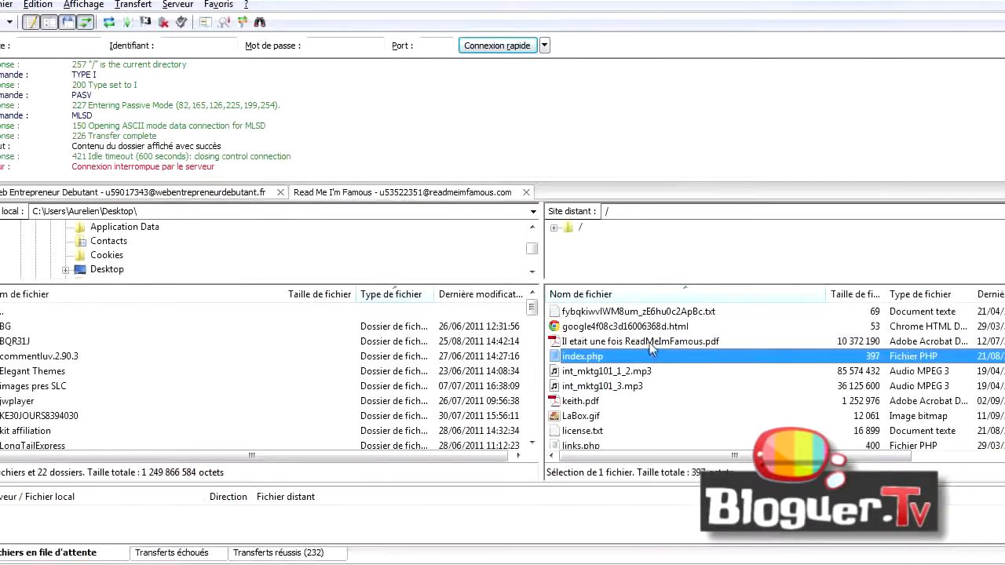
# Step: Switch to FileZilla and copy the name of the remote file "Il etait une fois ReadMeImFamous.pdf" without renaming it
pyautogui.click(658, 342)
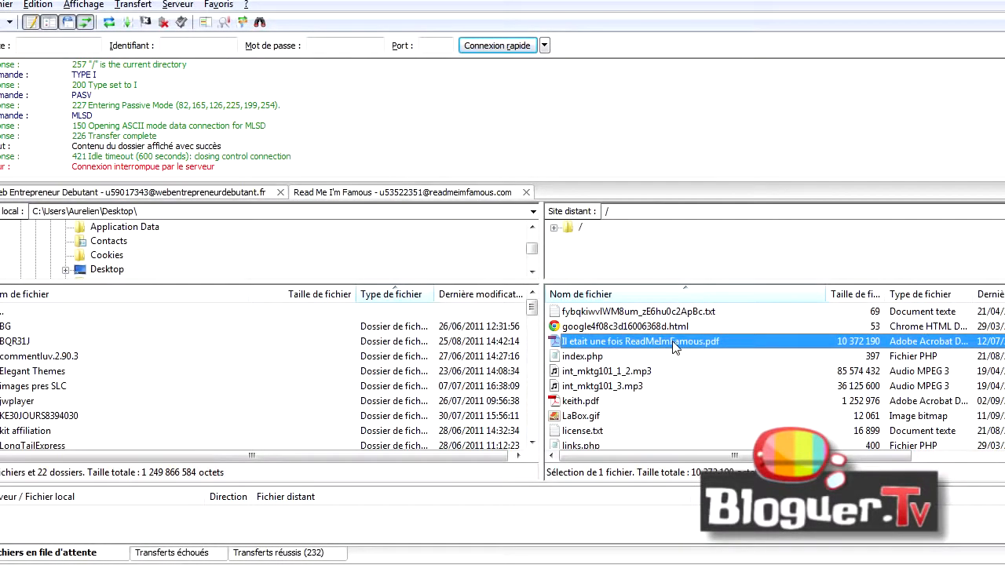
pyautogui.click(673, 344)
pyautogui.hotkey('ctrl', 'c')
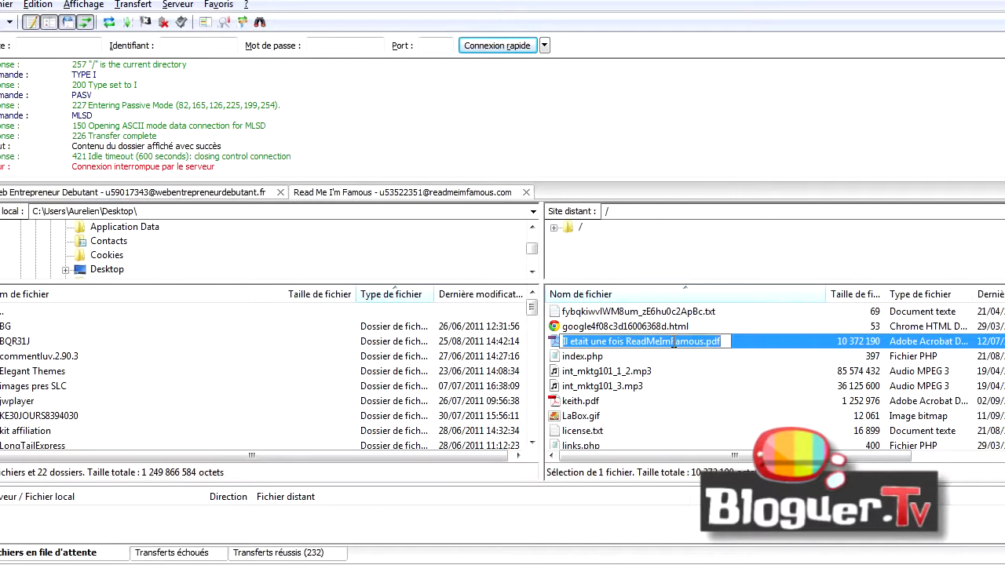
pyautogui.click(662, 328)
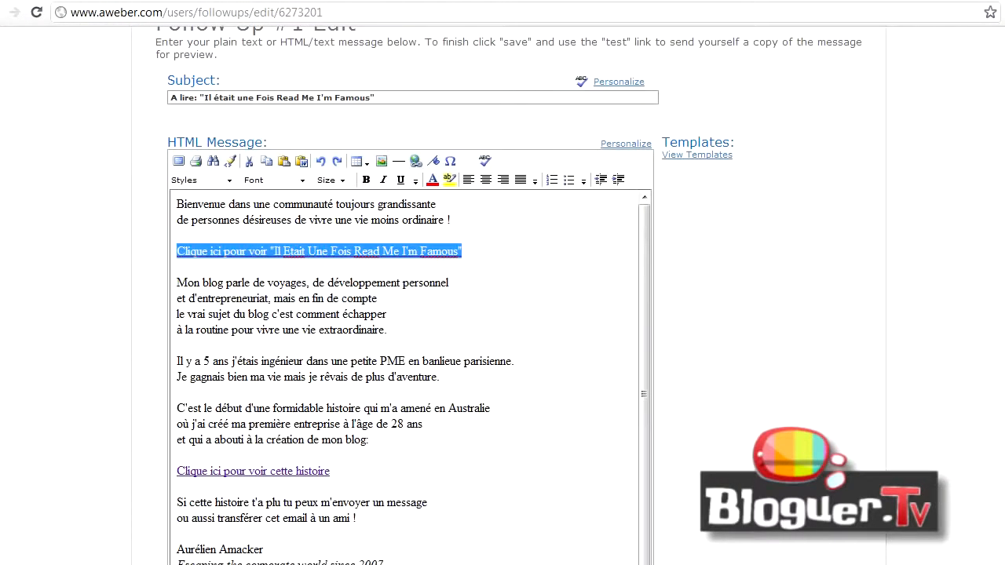
pyautogui.hotkey('ctrl', 't')
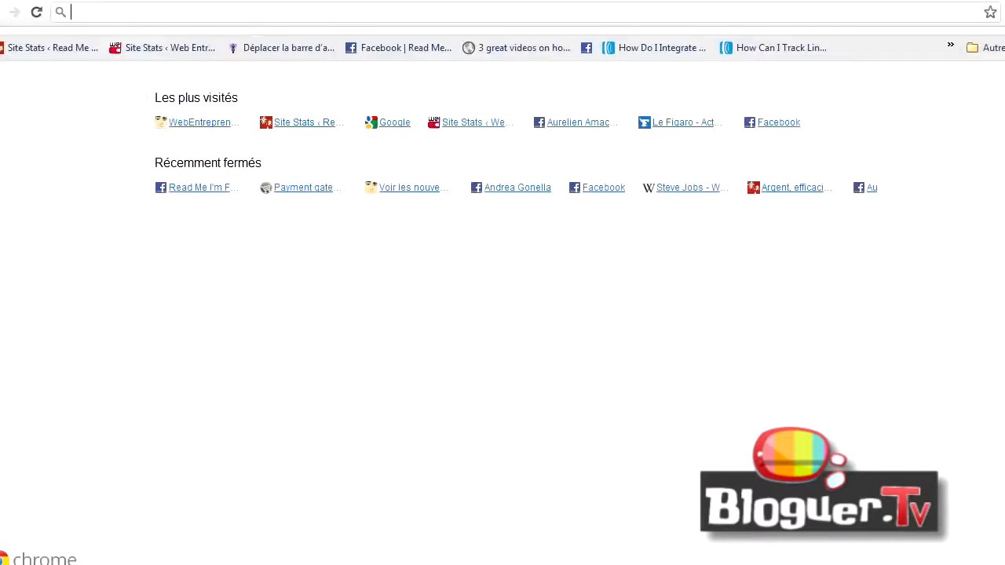
pyautogui.write('www.readmeimfamous.com')
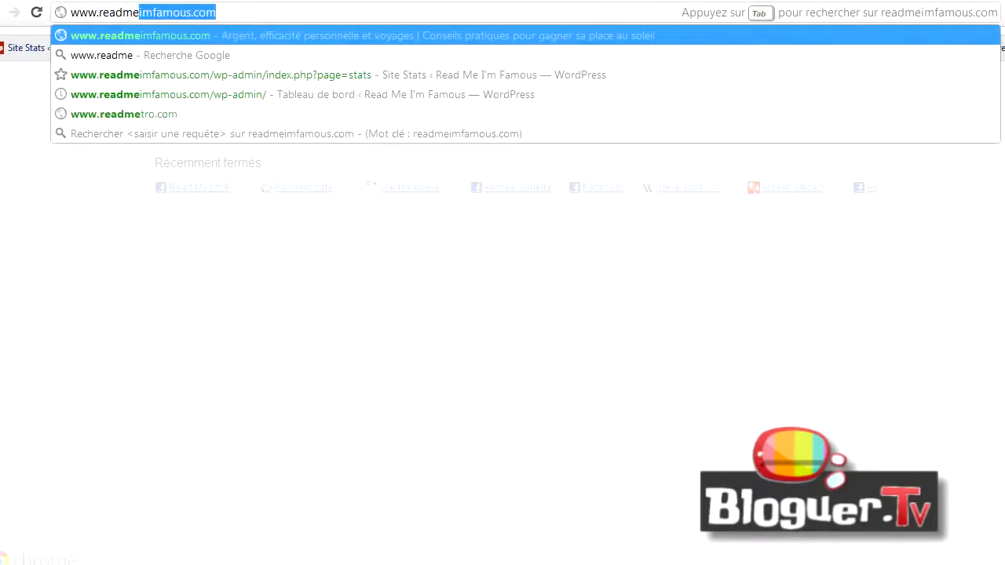
pyautogui.press('End')
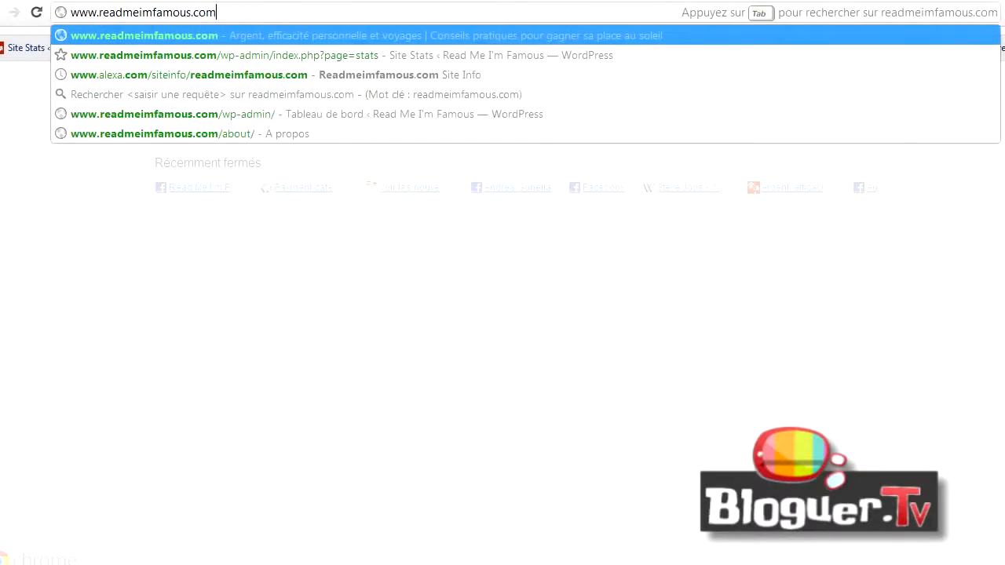
pyautogui.write('/')
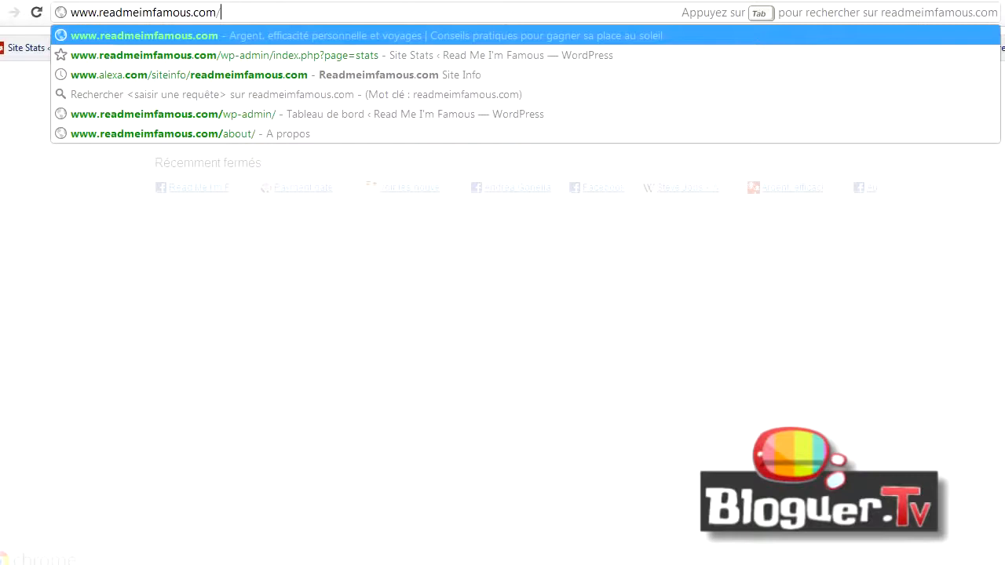
pyautogui.hotkey('ctrl', 'v')
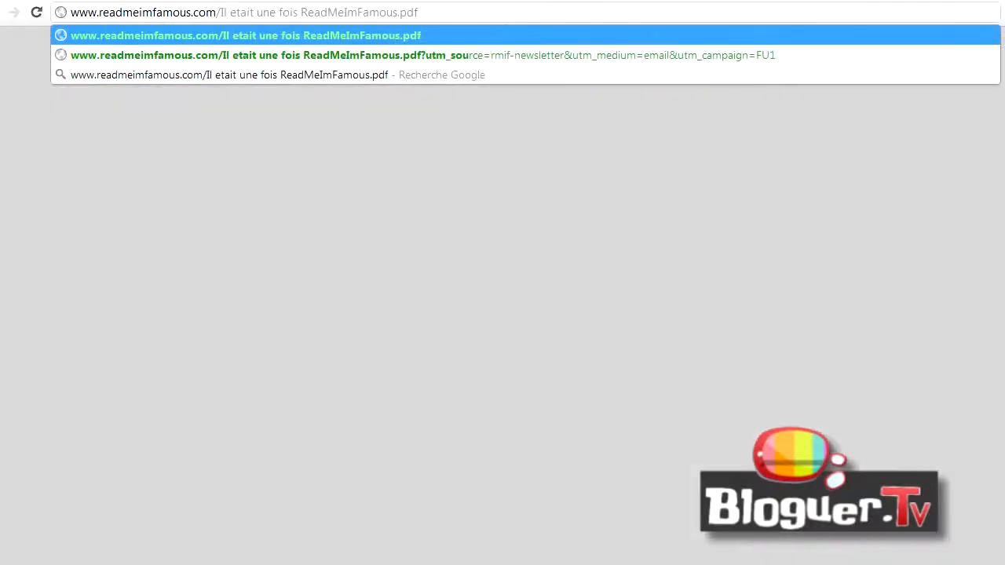
pyautogui.press('Return')
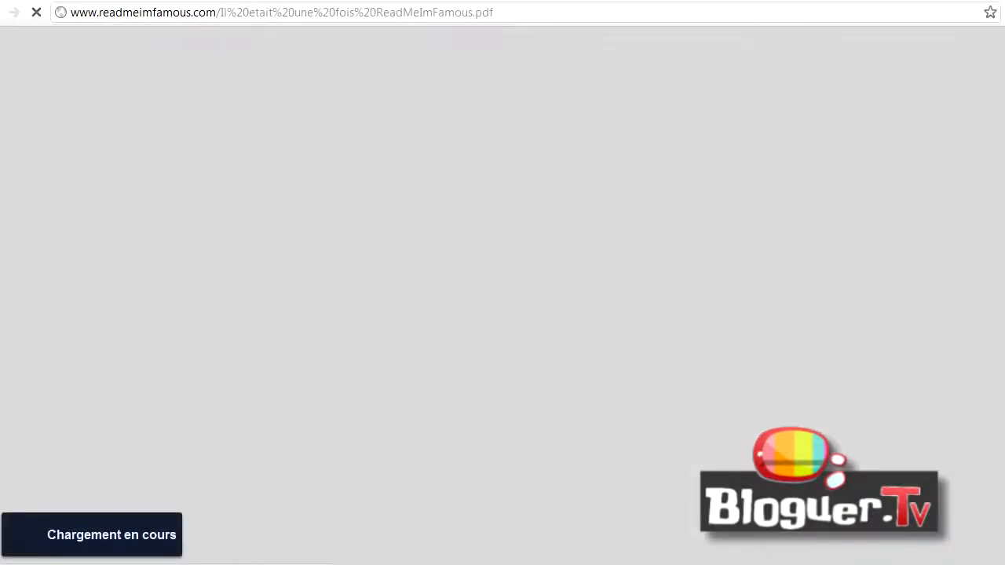
pyautogui.click(378, 13)
pyautogui.click(378, 13)
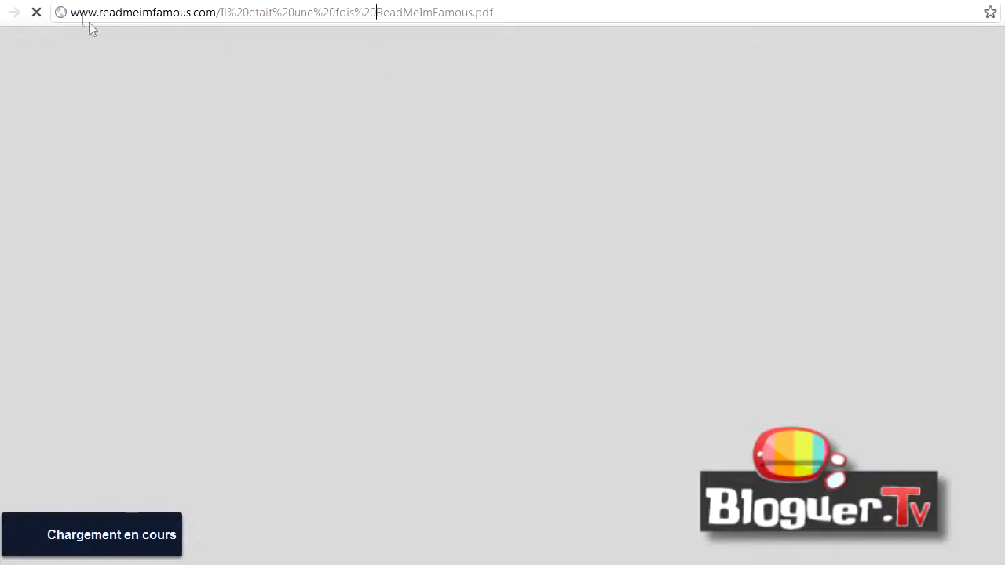